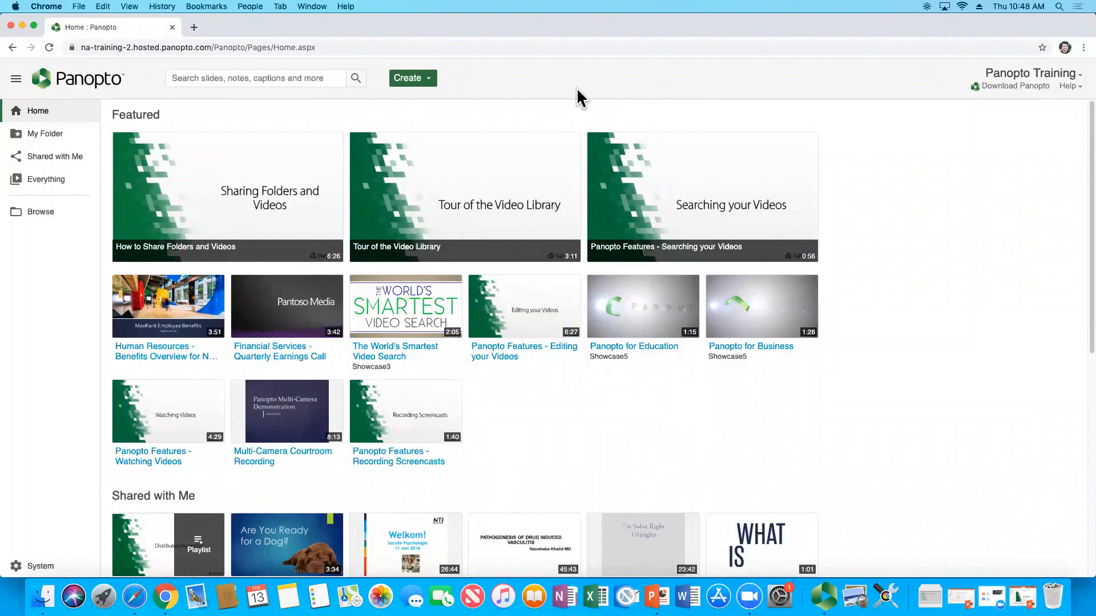
left_click(426, 76)
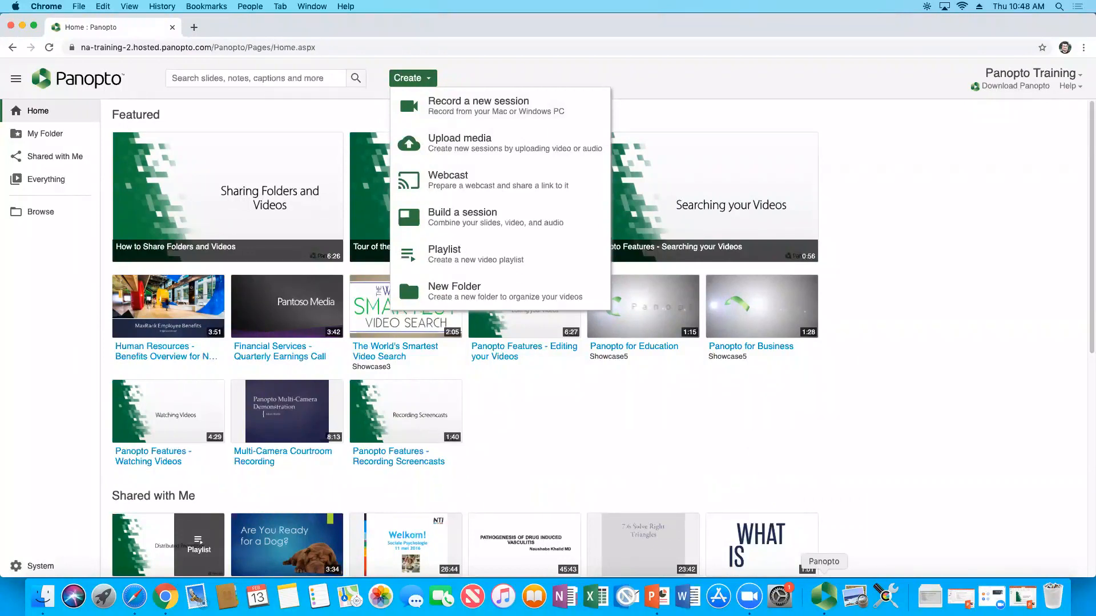
left_click(654, 73)
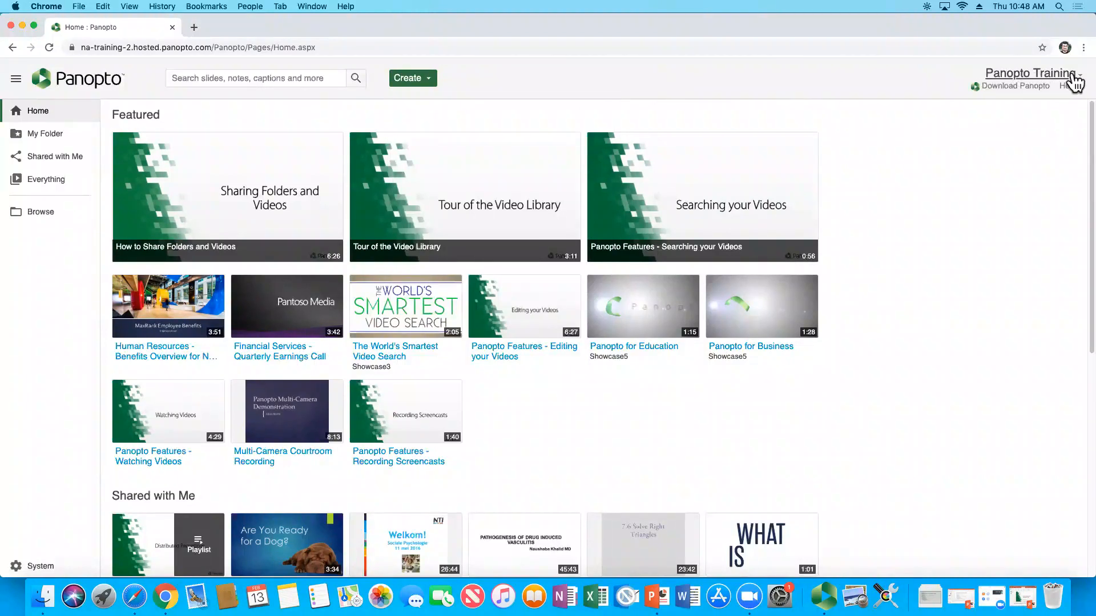
Open the Demo folder inside My Folder, launch the Panopto recorder for a new session, and minimize the browser window
left_click(69, 135)
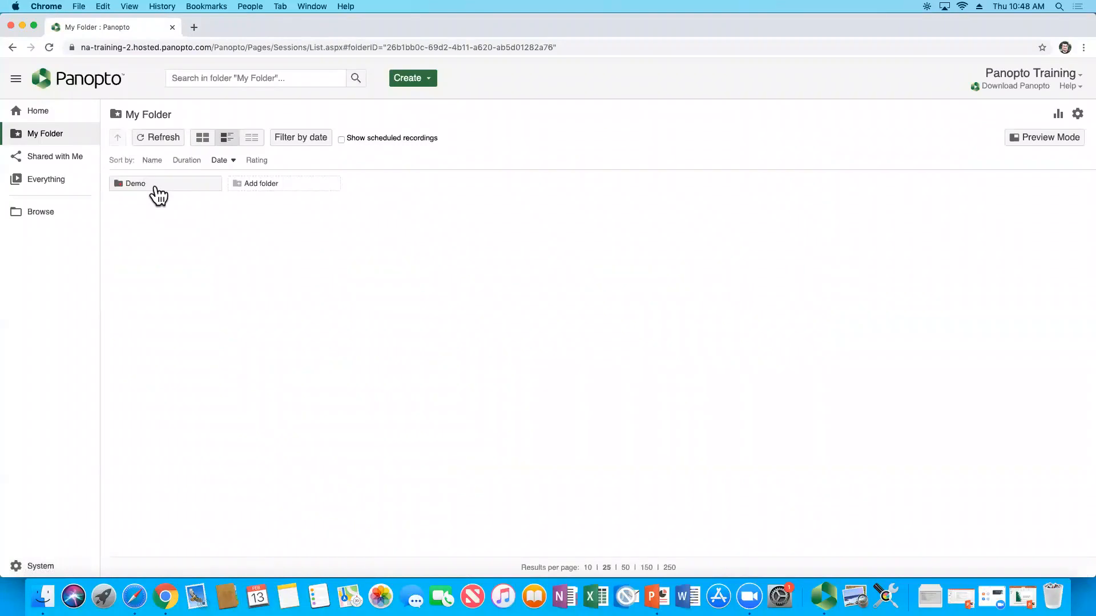
left_click(156, 188)
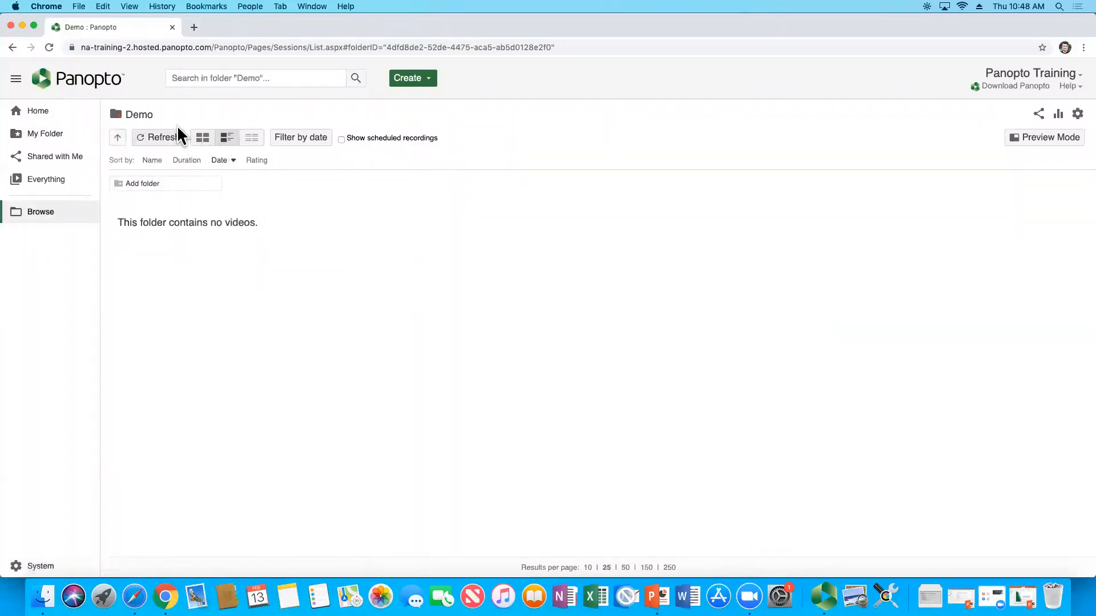
left_click_drag(155, 114, 126, 113)
left_click(433, 77)
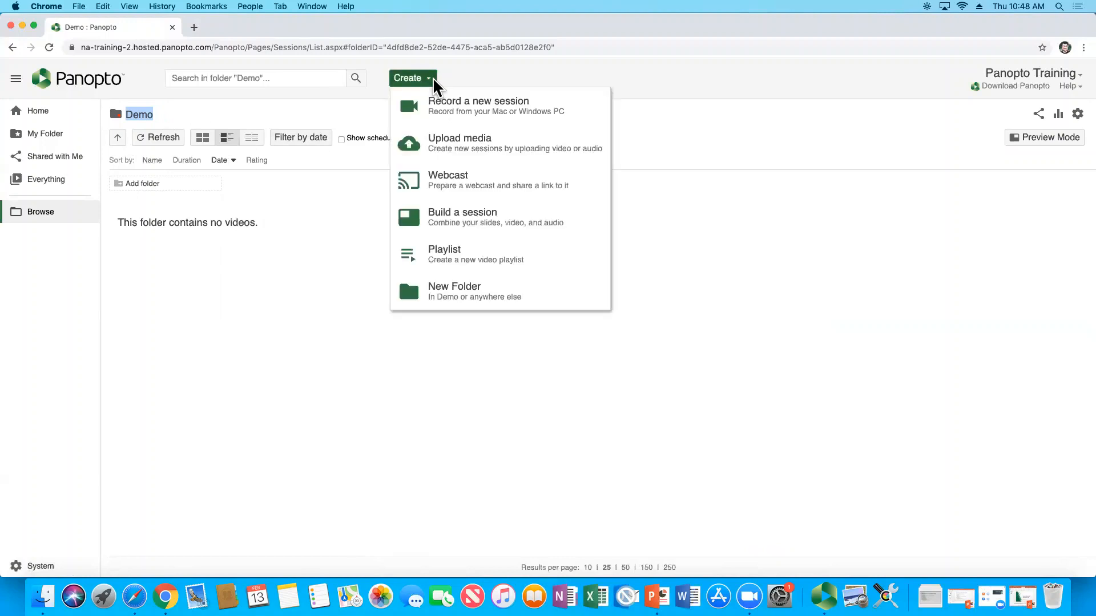
left_click(578, 102)
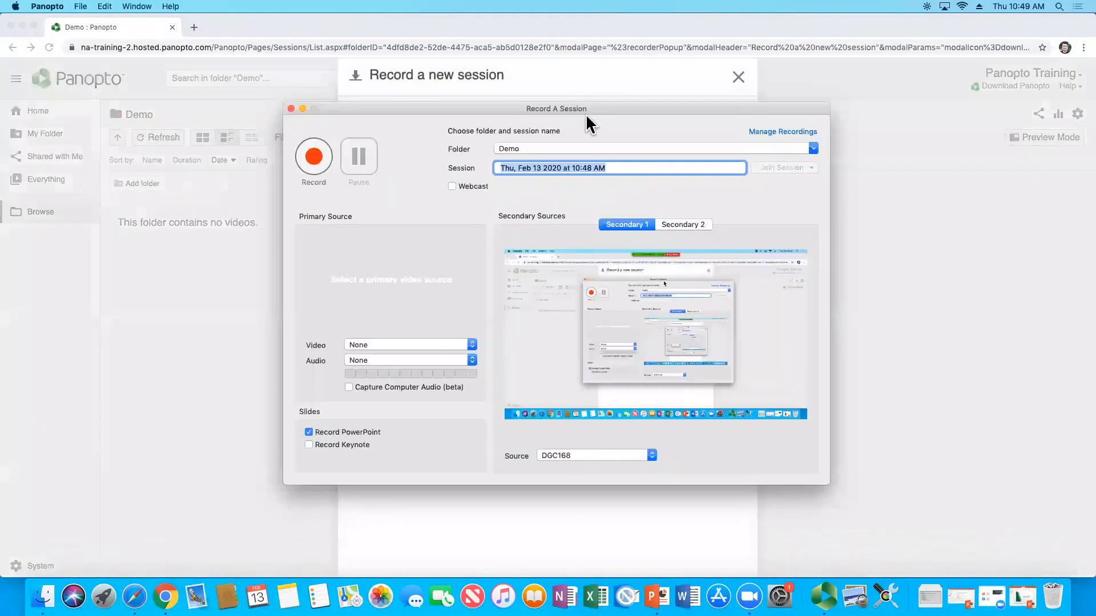
left_click(23, 25)
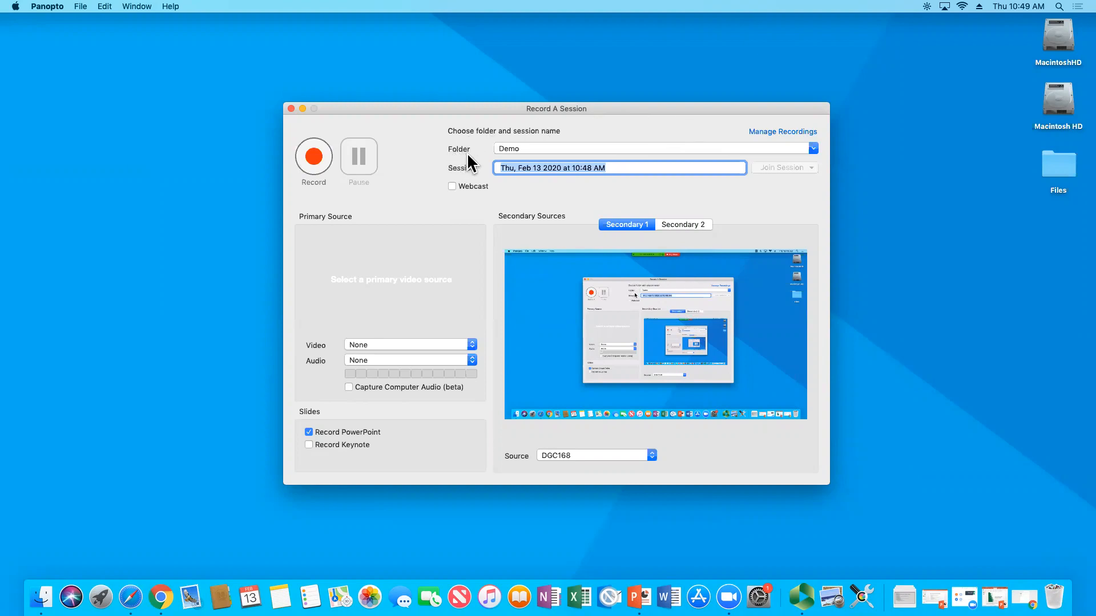
Search for and choose the Demo folder as the recording destination, and name the session Training Demo
left_click(814, 149)
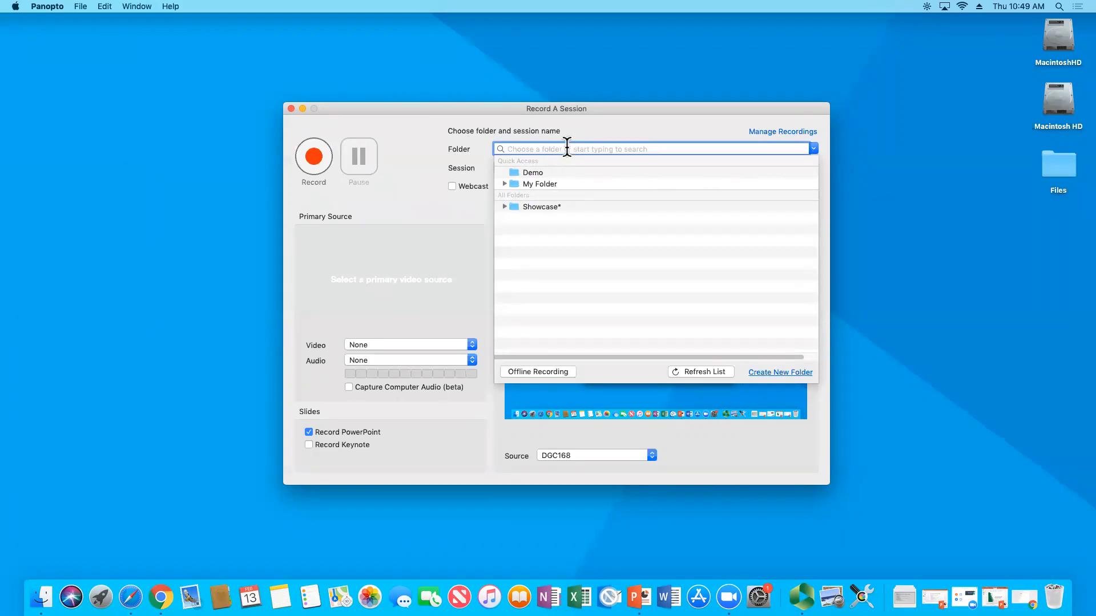
type("demo")
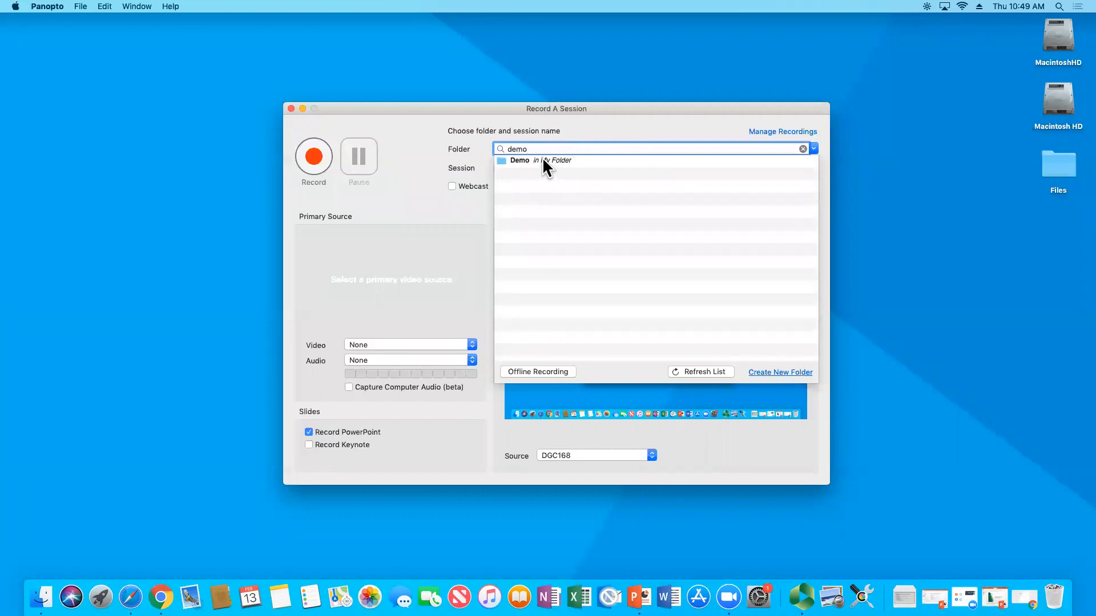
left_click(542, 159)
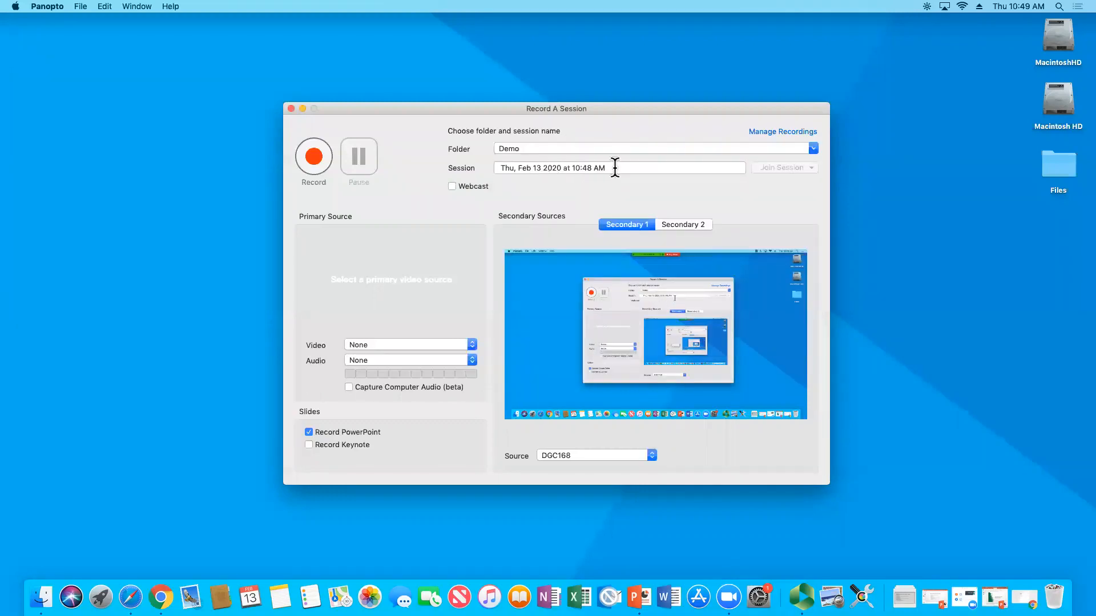
left_click_drag(612, 167, 482, 167)
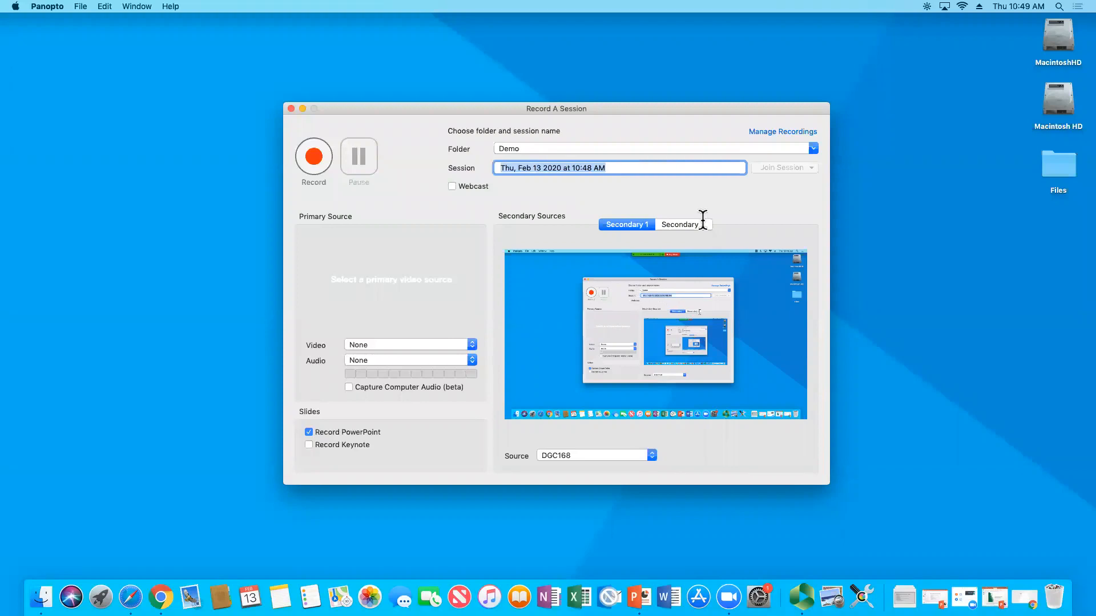
type("Training De")
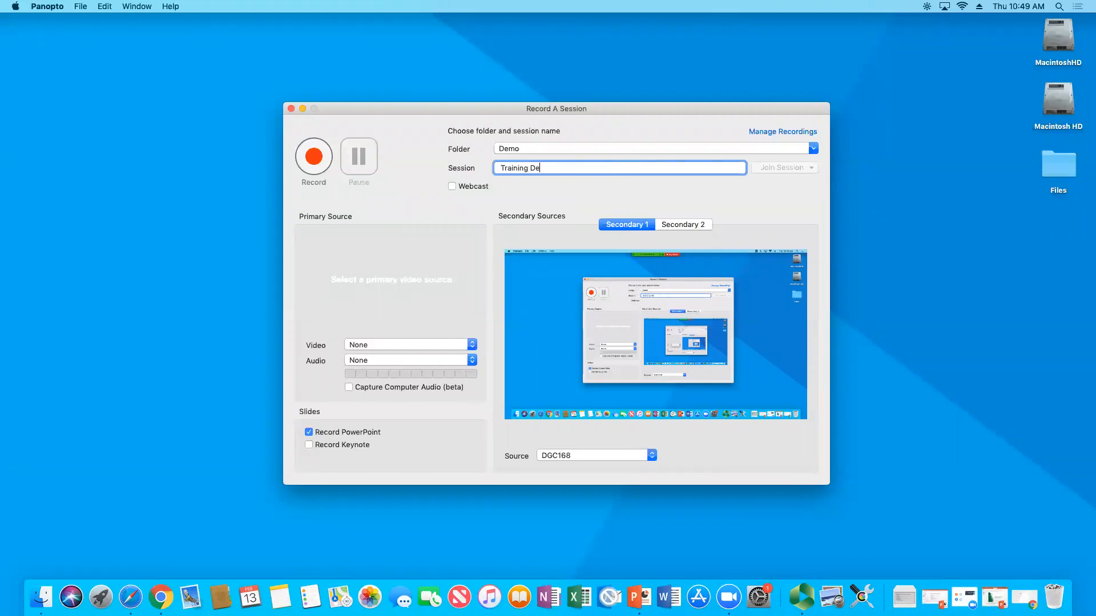
type("mo")
Set both the audio and the video of the primary source to HD Pro Webcam C920
left_click(473, 360)
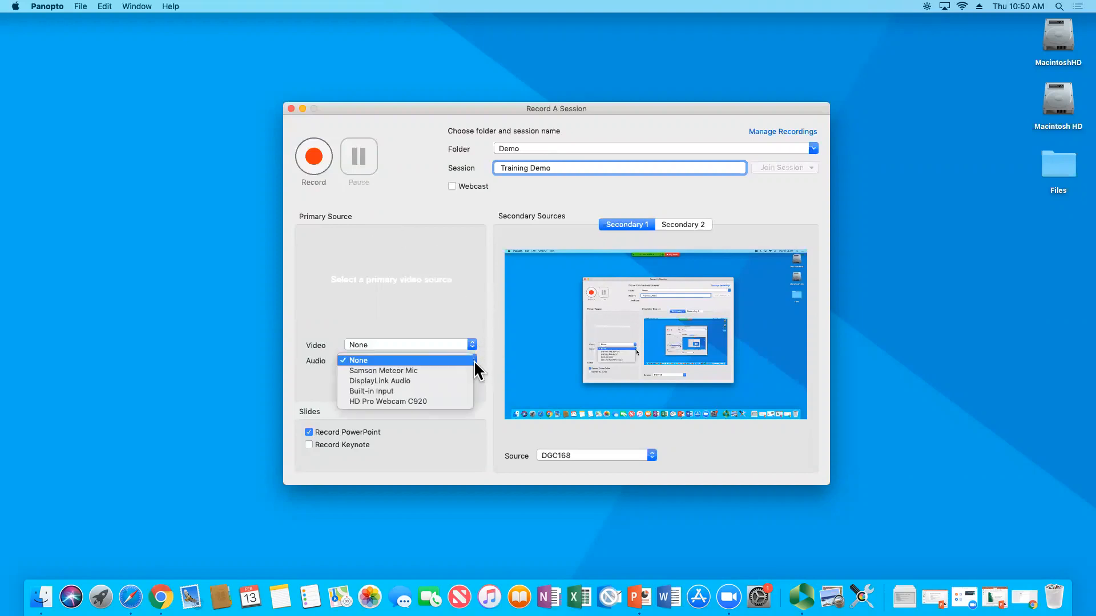
left_click(443, 401)
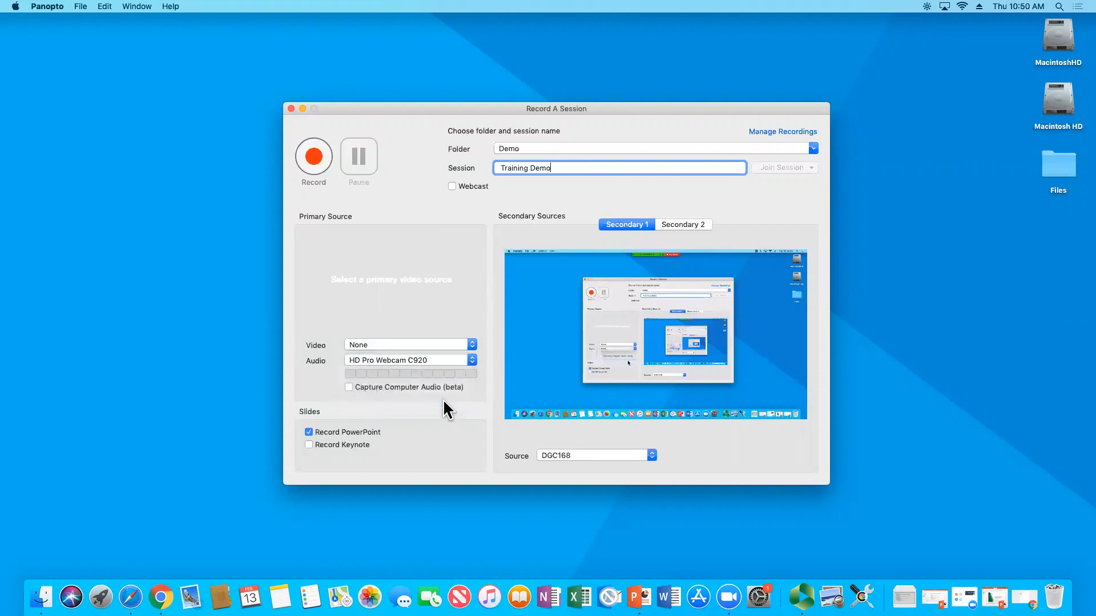
left_click(472, 347)
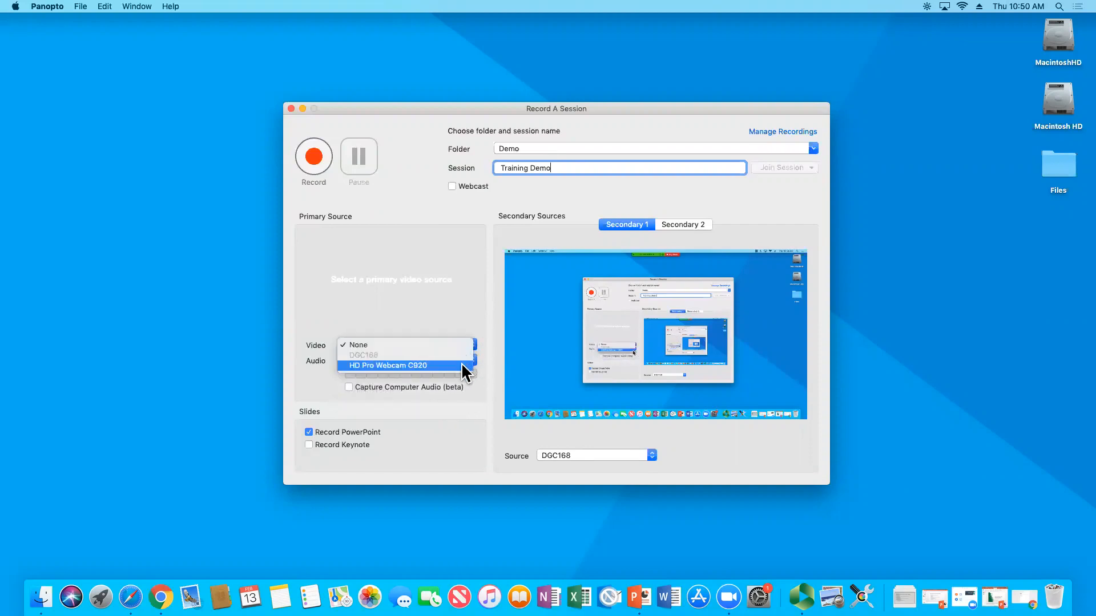
left_click(449, 365)
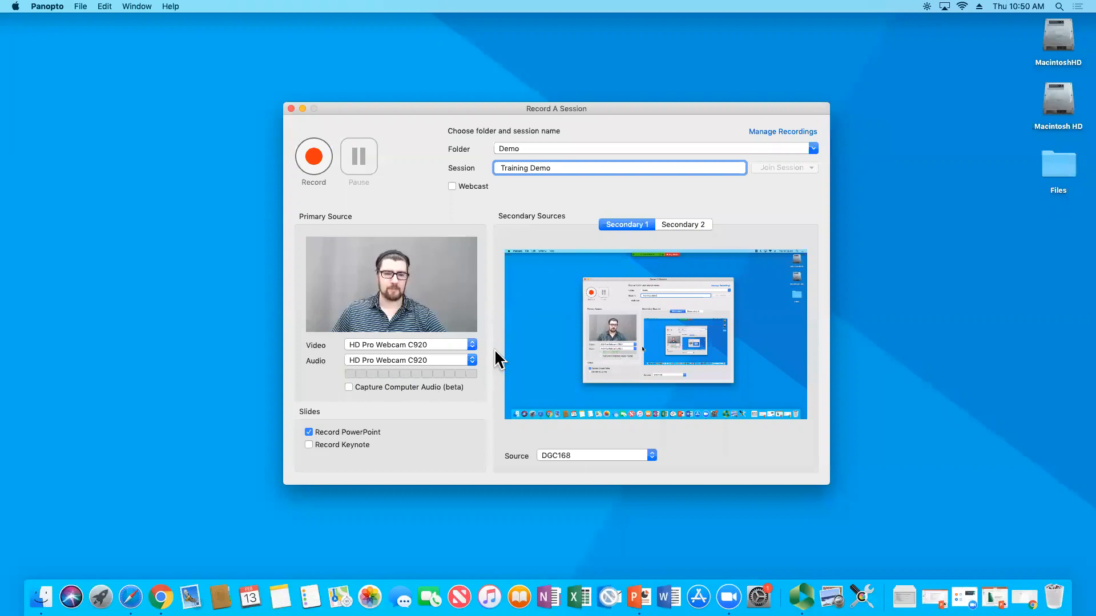
left_click(378, 430)
left_click(378, 431)
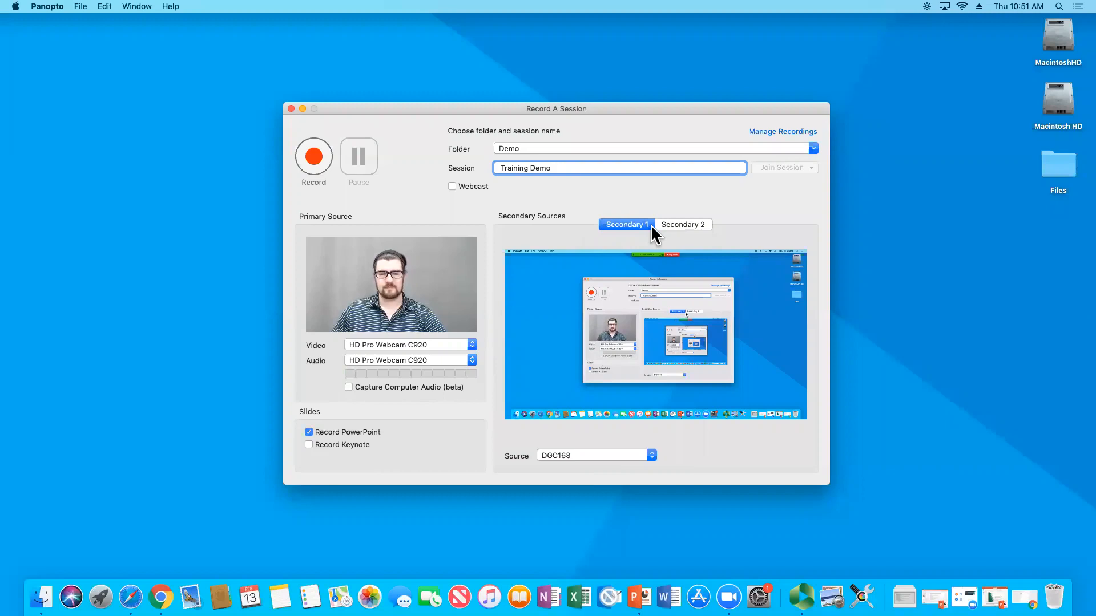
Review the available video sources for Secondary 1 and Secondary 2, choosing DGC168 for Secondary 1
left_click(652, 454)
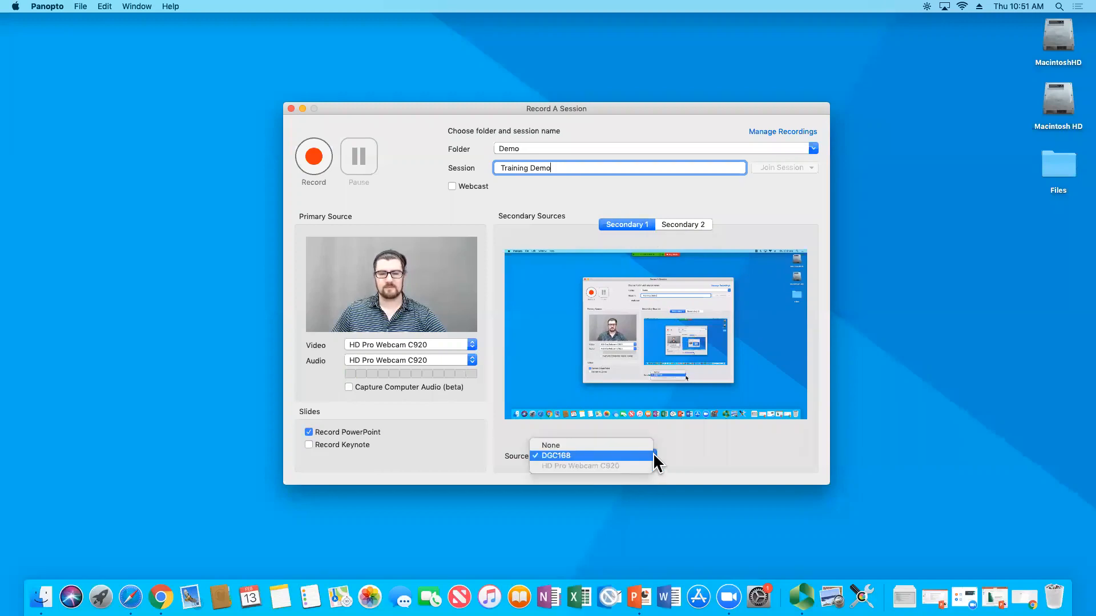
left_click(594, 455)
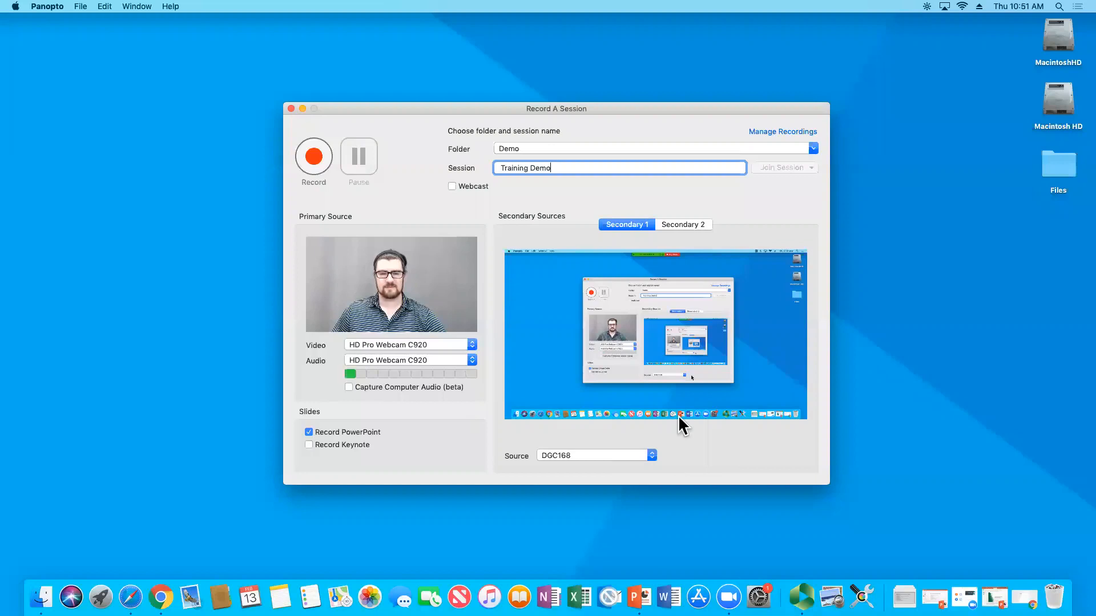
left_click(707, 224)
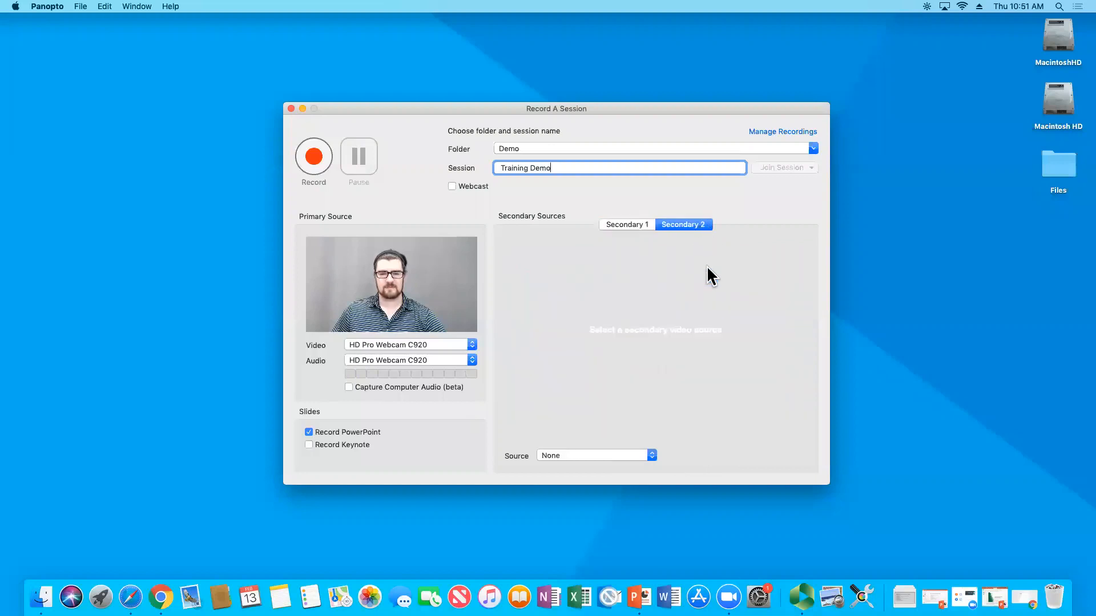
left_click(652, 453)
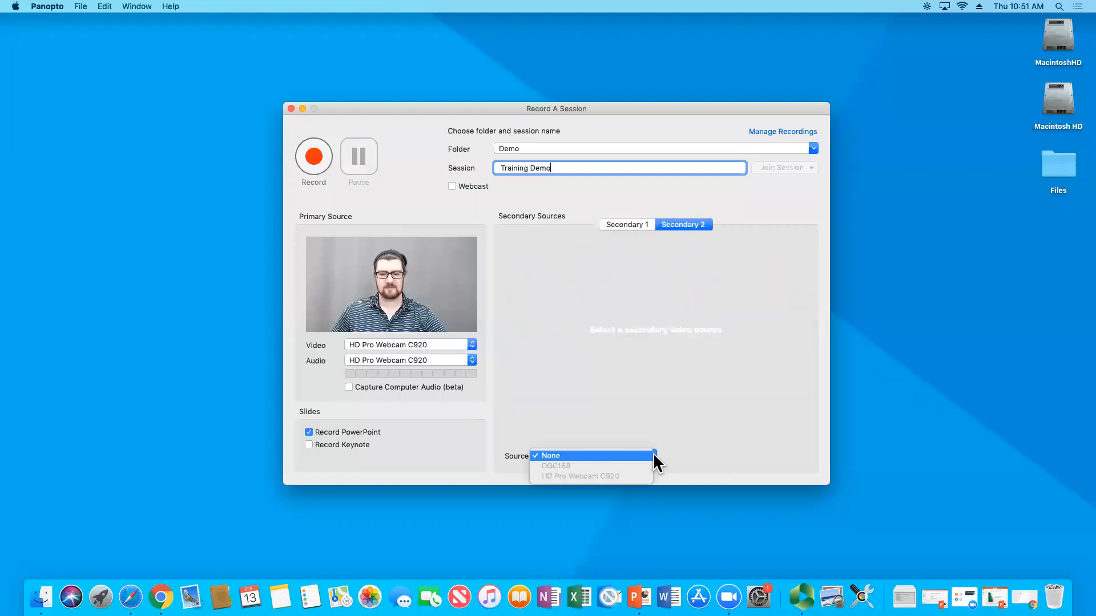
left_click(653, 455)
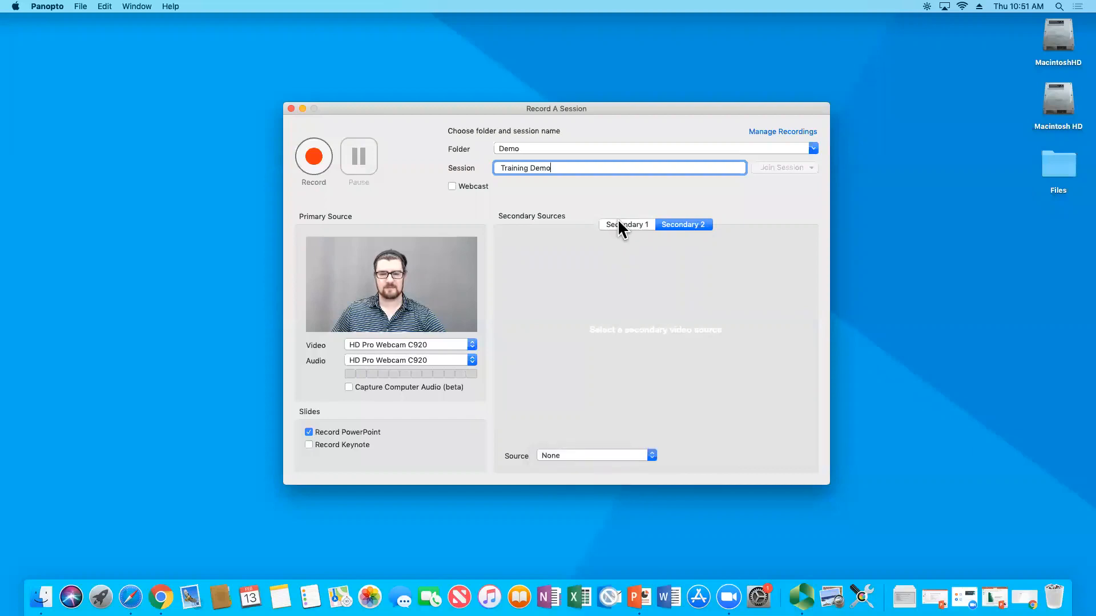
left_click(621, 225)
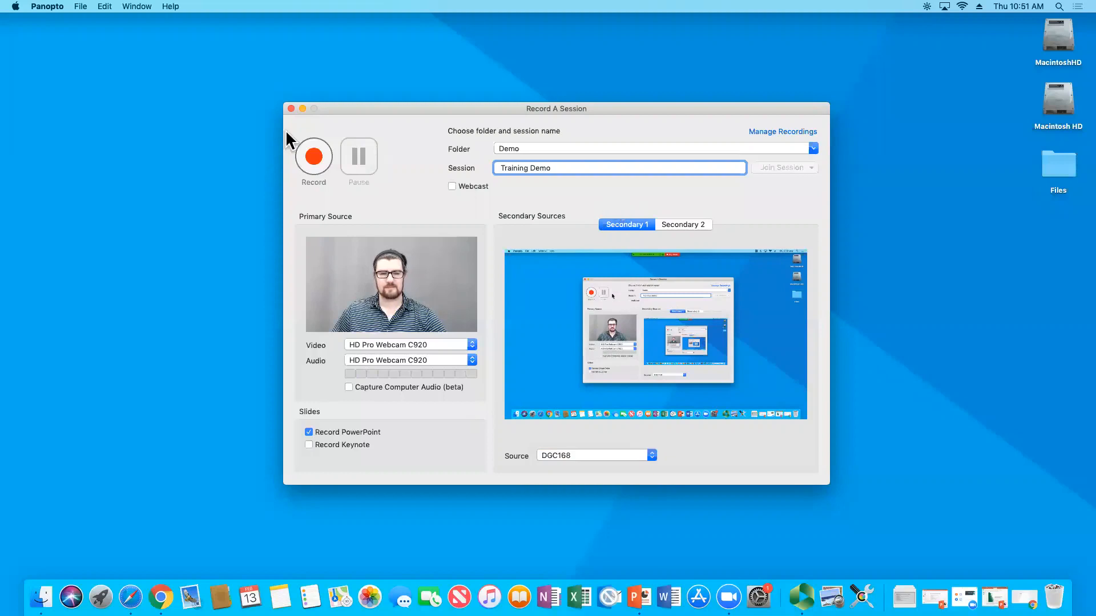
Review the primary video quality options in the recorder preferences and close the preferences
left_click(48, 7)
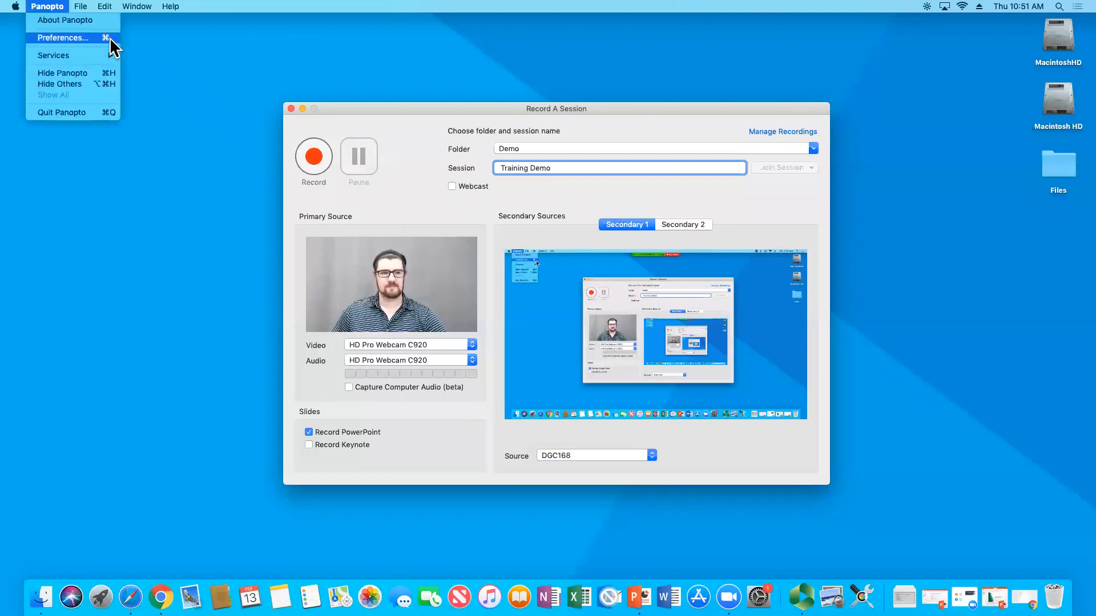
left_click(102, 36)
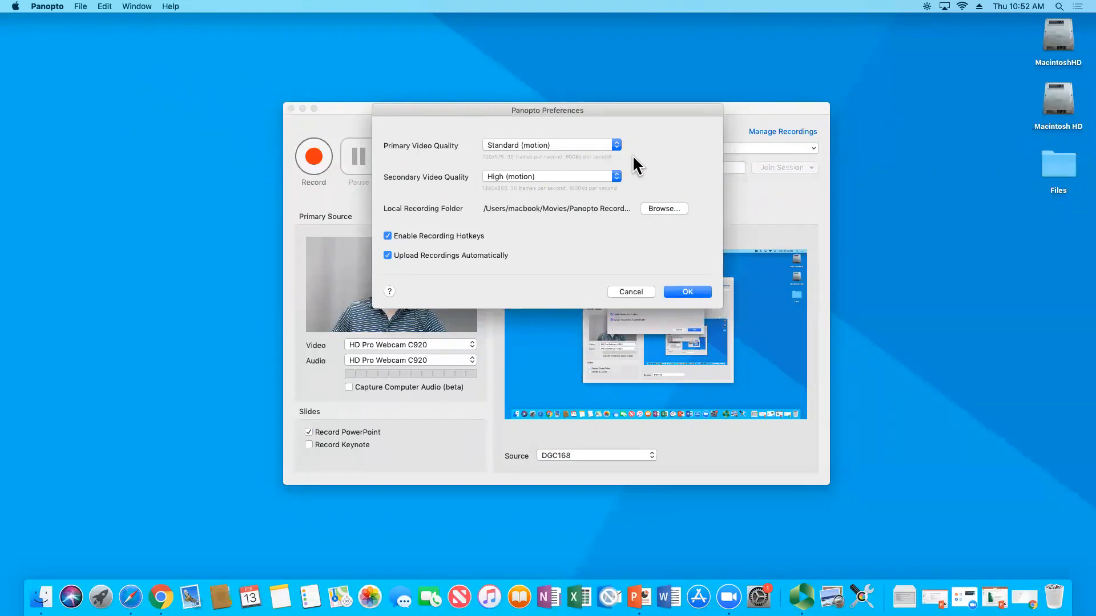
left_click(617, 146)
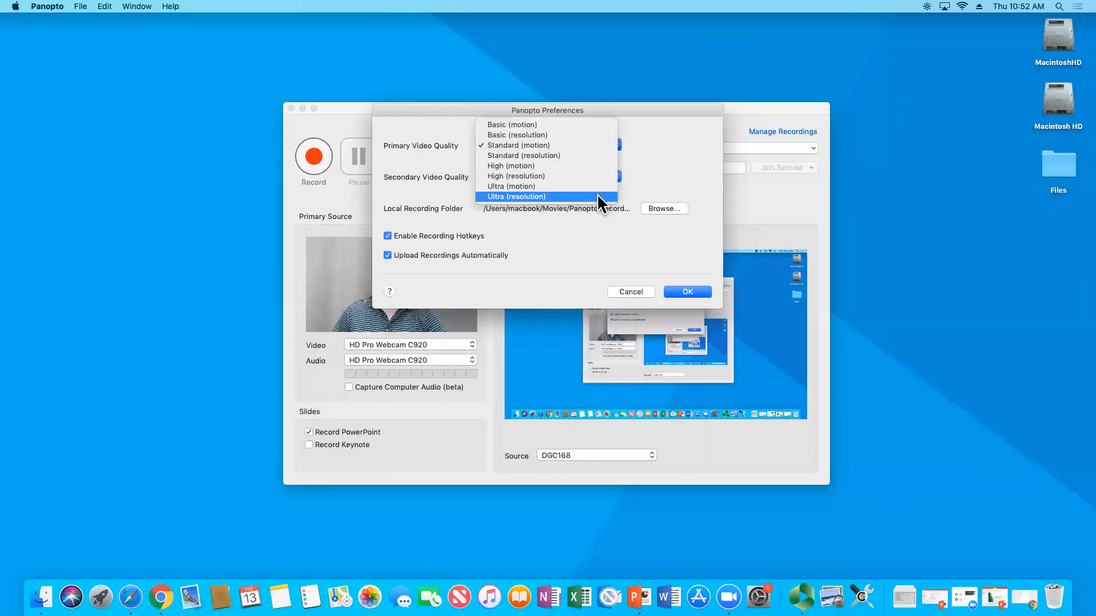
left_click(651, 166)
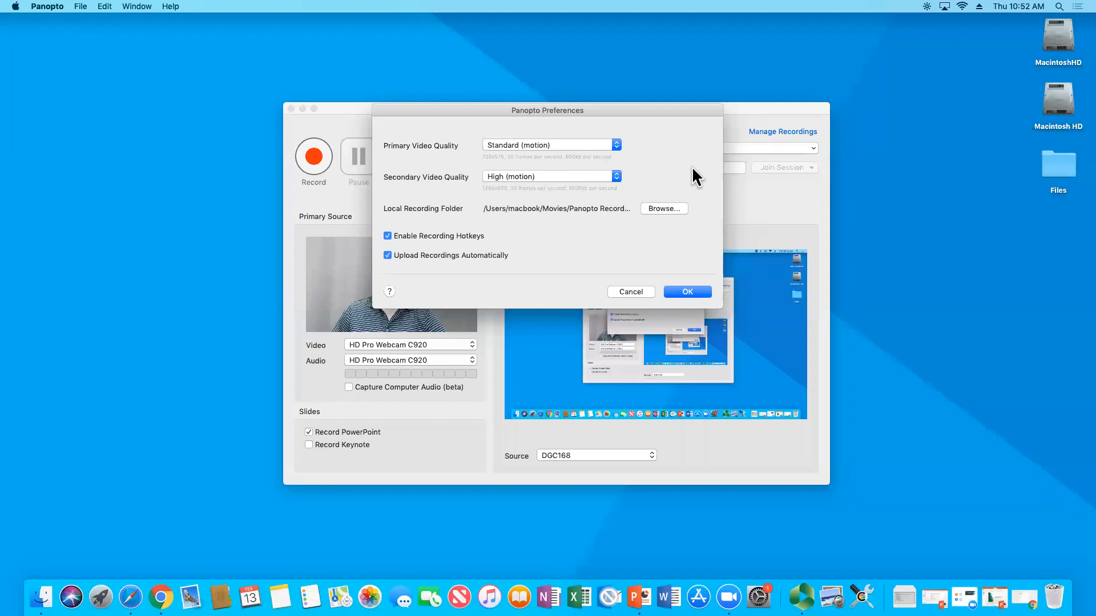
left_click(694, 293)
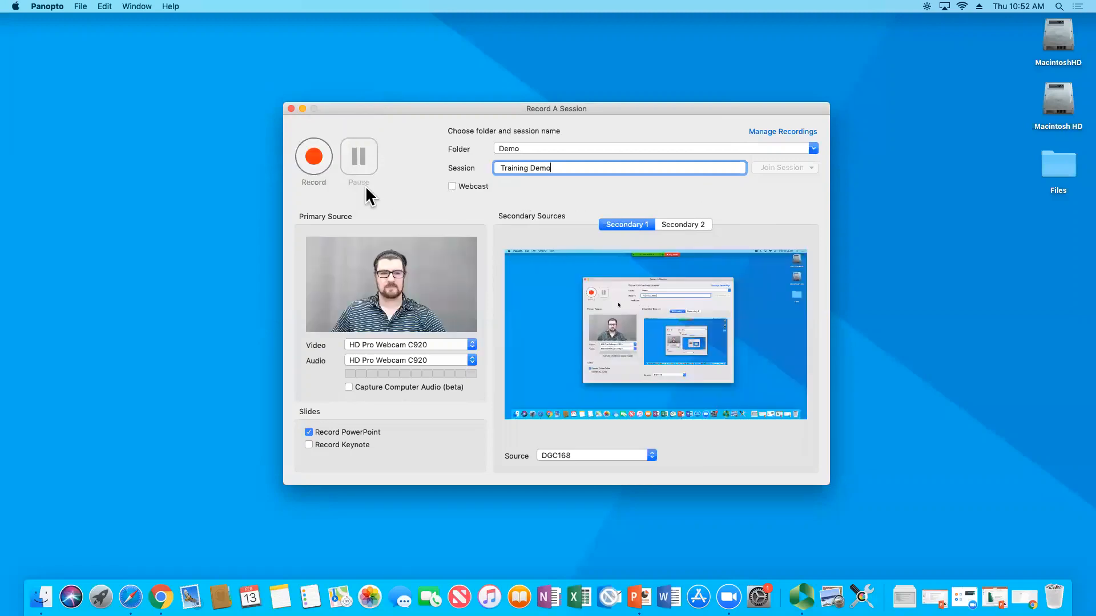
Start recording the session, switch to PowerPoint, and start the Best Practices for Online Video slide show
left_click(321, 163)
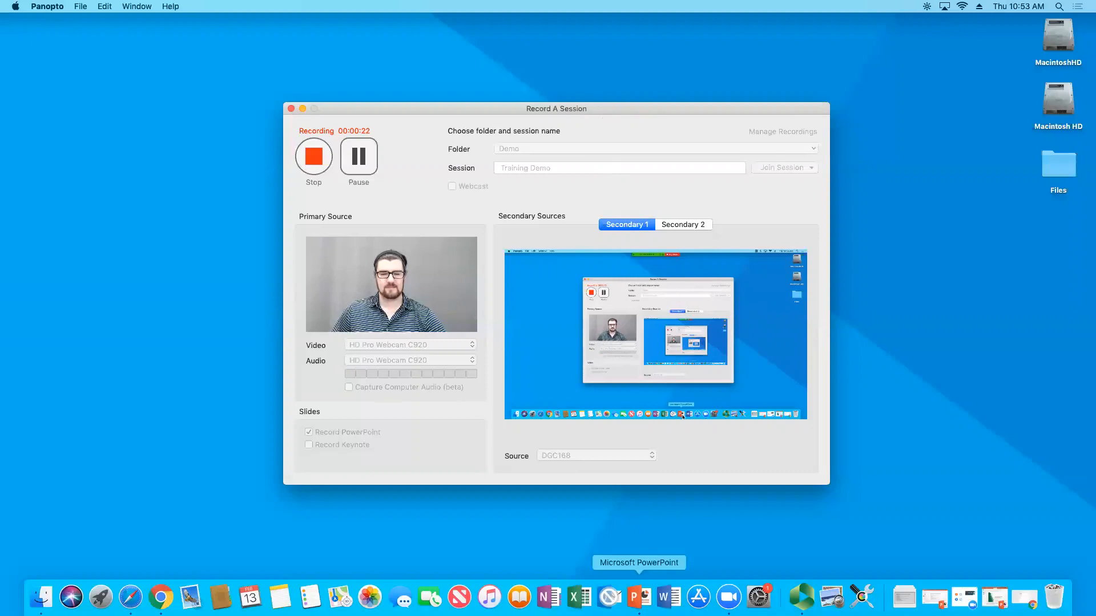
left_click(639, 597)
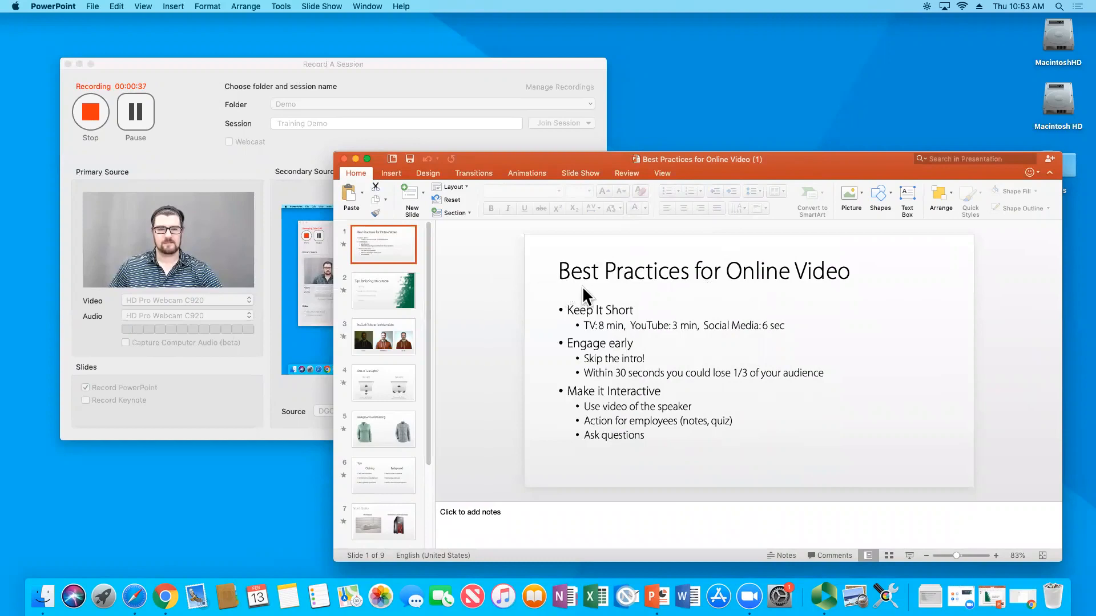
left_click(911, 556)
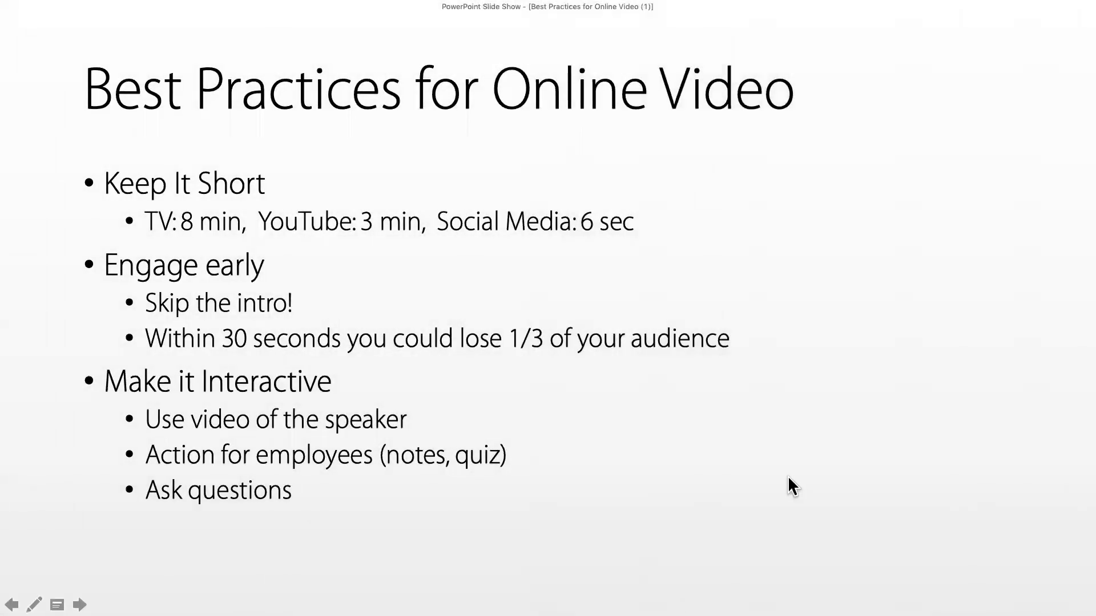
Advance the slide show to the One or Two Lights? slide, end the show, and minimize the PowerPoint window
left_click(788, 477)
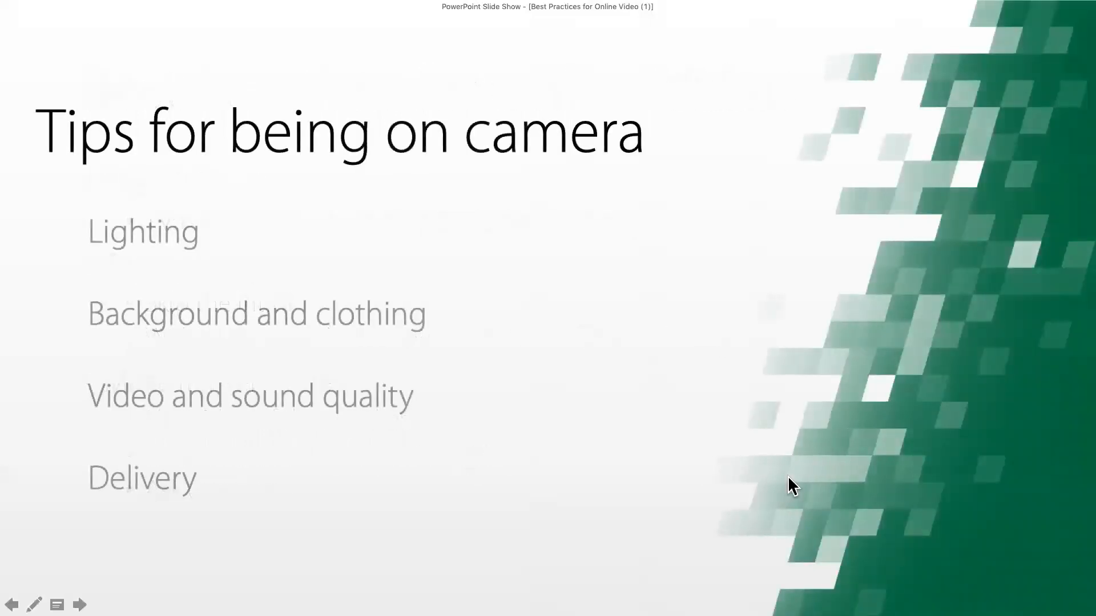
left_click(789, 477)
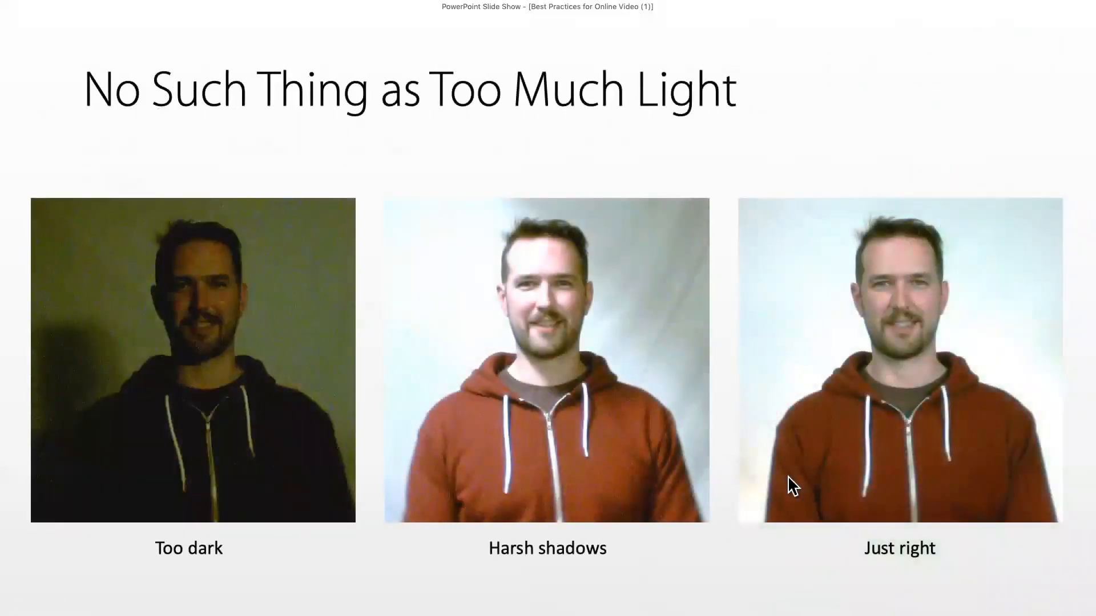
left_click(788, 475)
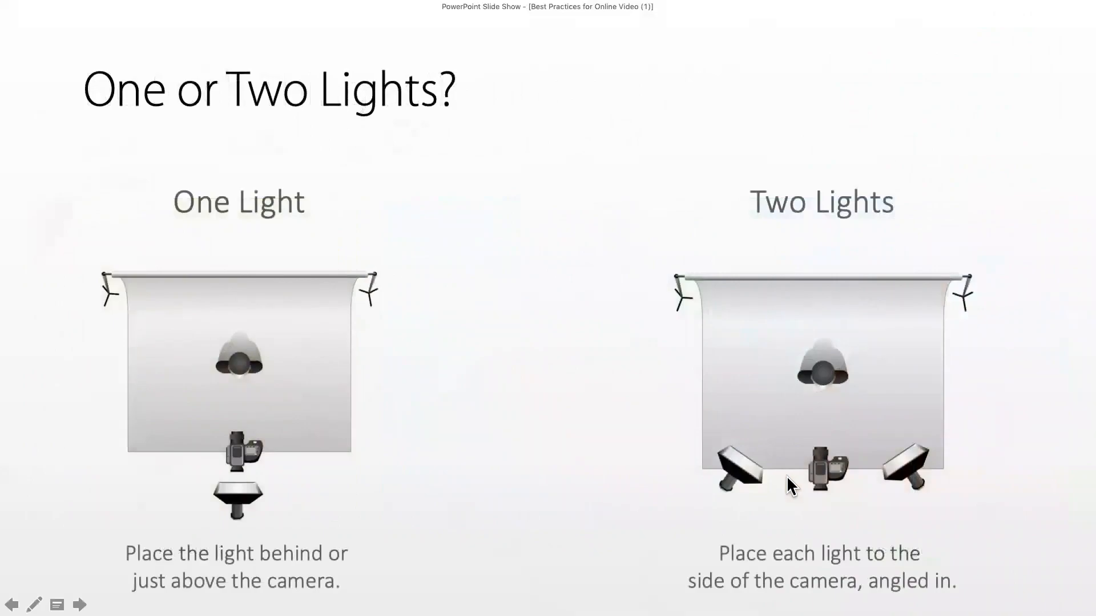
key("Escape")
left_click(356, 159)
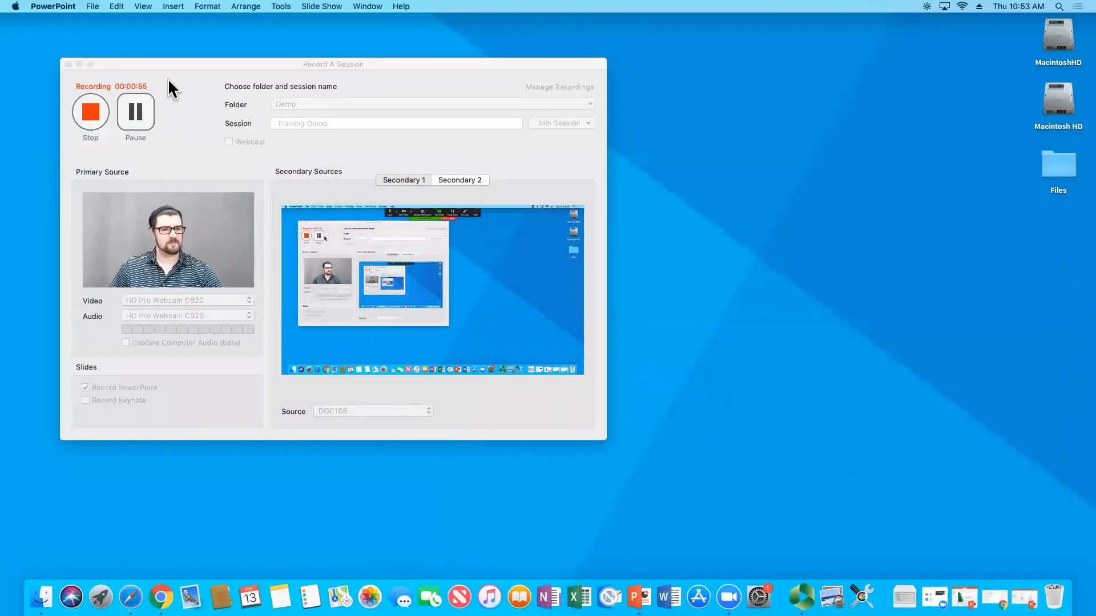
Move the recorder window toward the middle of the desktop, stop the recording, and open its session name for editing
left_click_drag(212, 67, 407, 115)
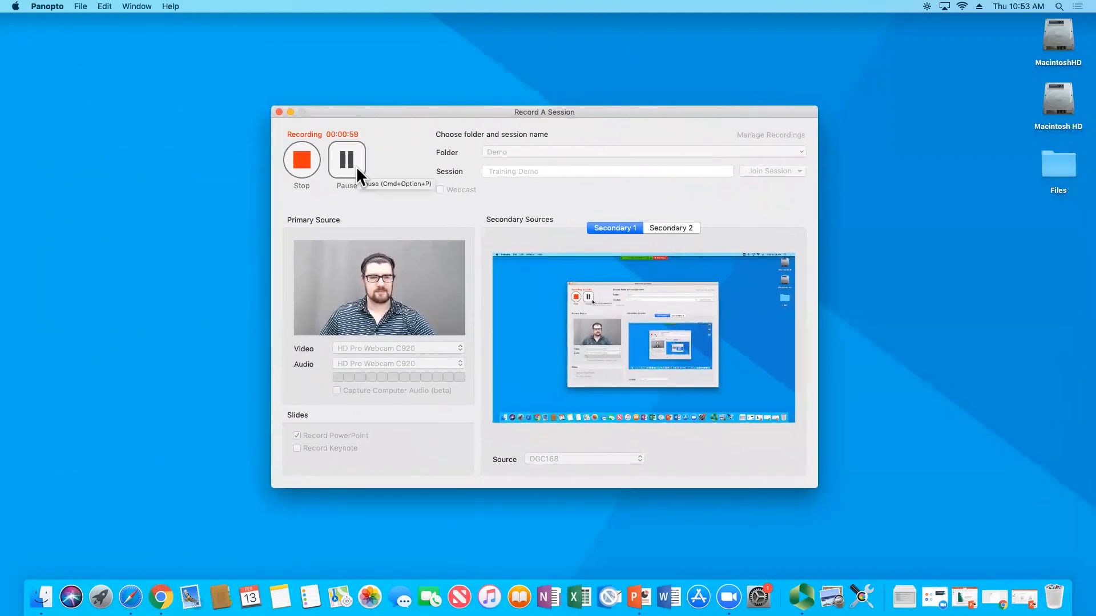
left_click(288, 162)
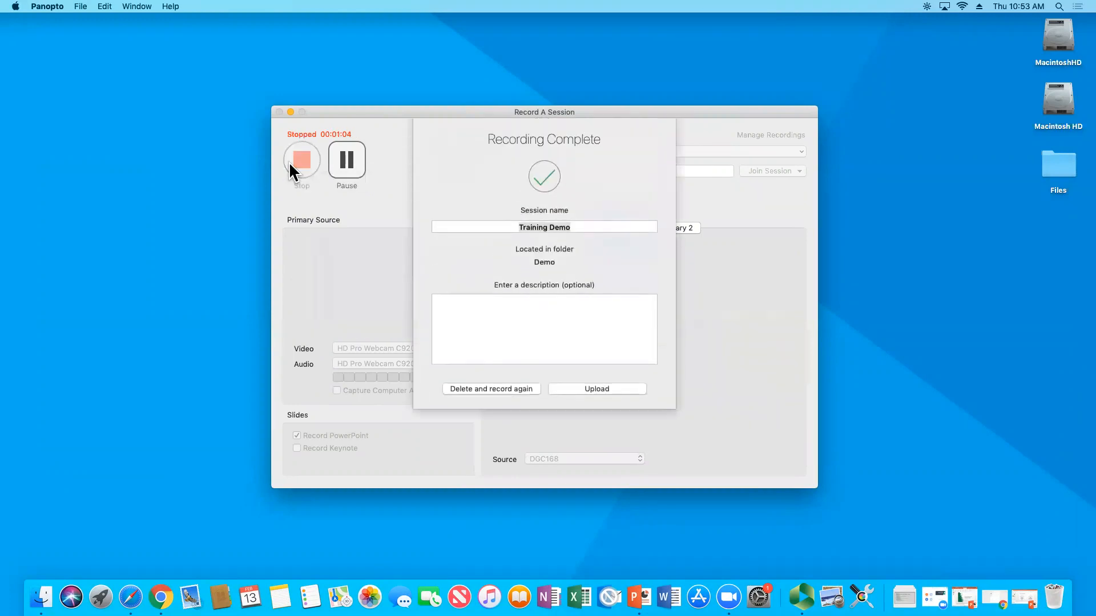
left_click(586, 228)
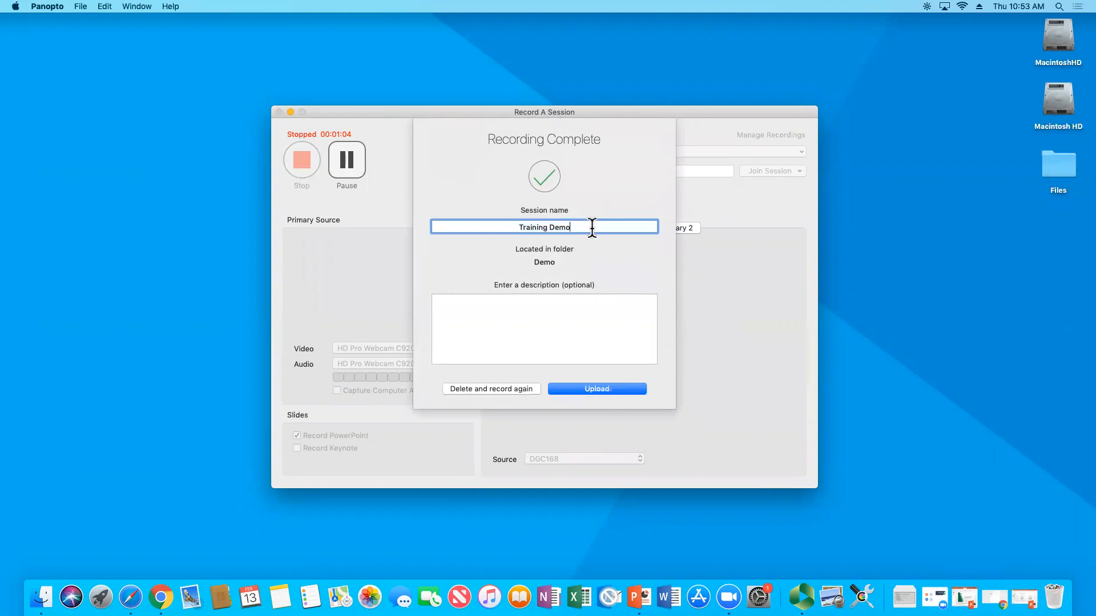